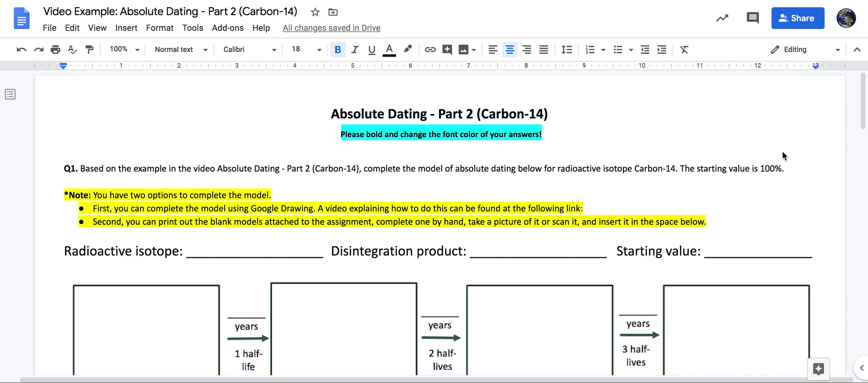
- Fill in the radioactive isotope blank above the half-life model with Carbon-14
scroll(726, 175, "down", 3)
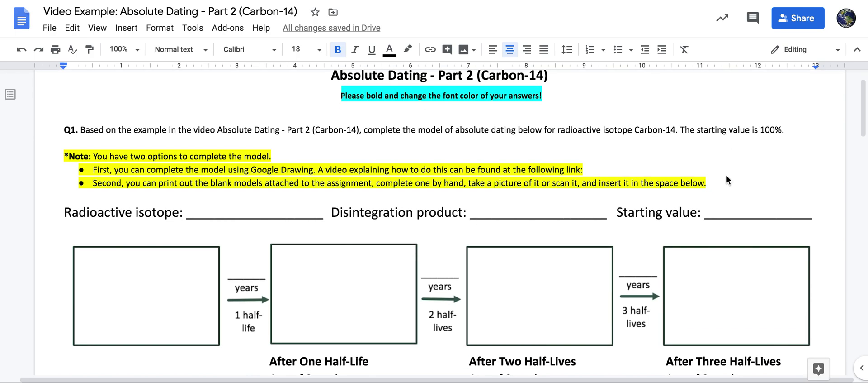
scroll(727, 175, "down", 1)
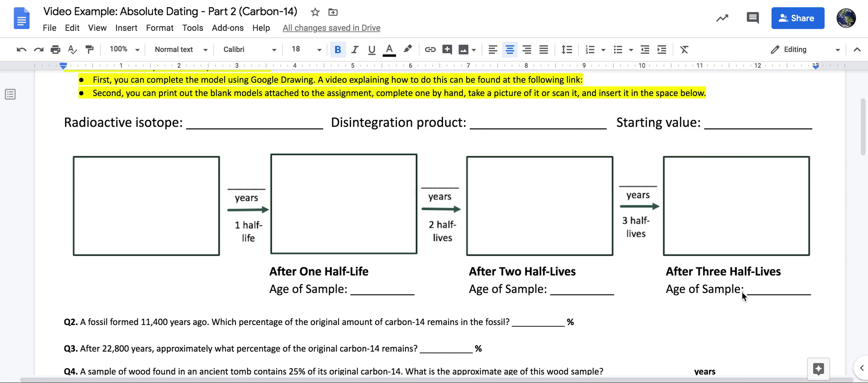
triple_click(126, 122)
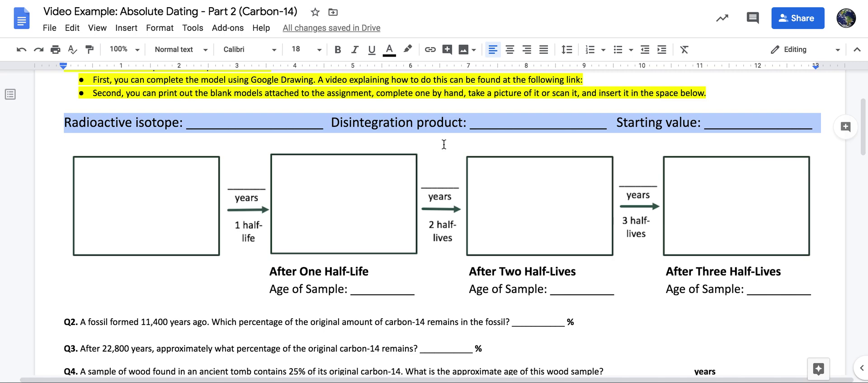
double_click(278, 123)
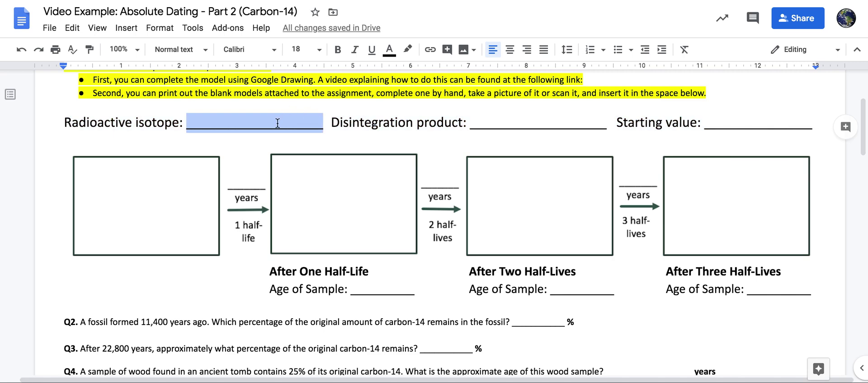
type("Carb")
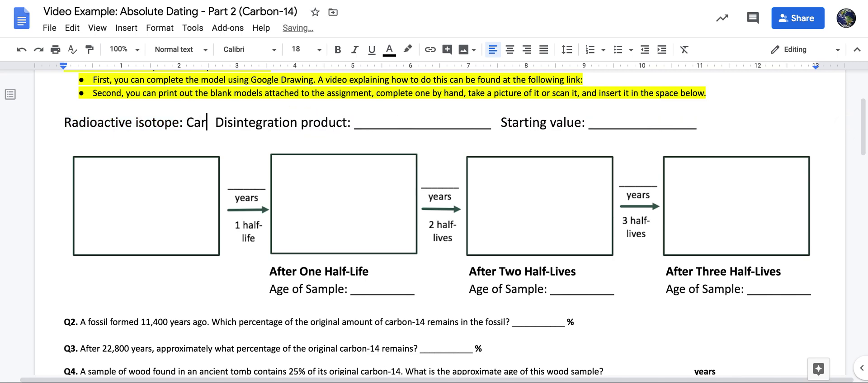
type("on-14")
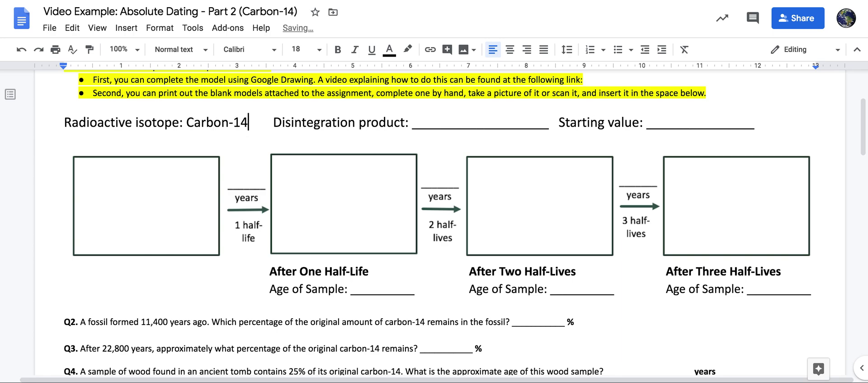
- Undo the Carbon-14 entry to restore the radioactive isotope blank line
key("BackSpace")
key("BackSpace")
key("BackSpace")
key("BackSpace")
key("BackSpace")
key("ctrl+z")
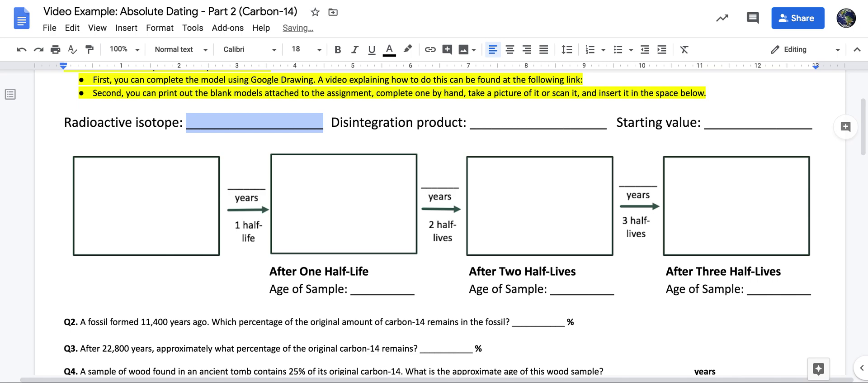
left_click(280, 122)
- Try 5,700 as the age of sample under After One Half-Life, and undo the entry
left_click_drag(266, 290, 817, 301)
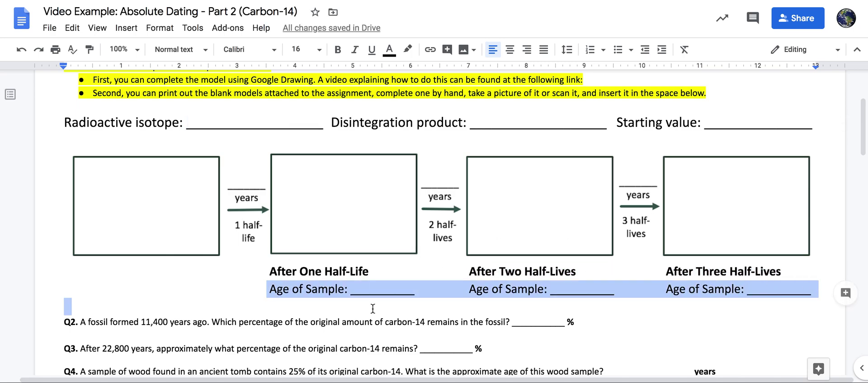
double_click(380, 290)
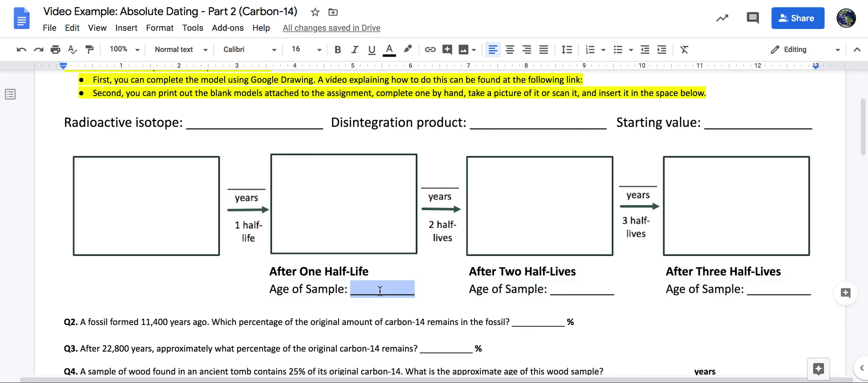
type("5,700")
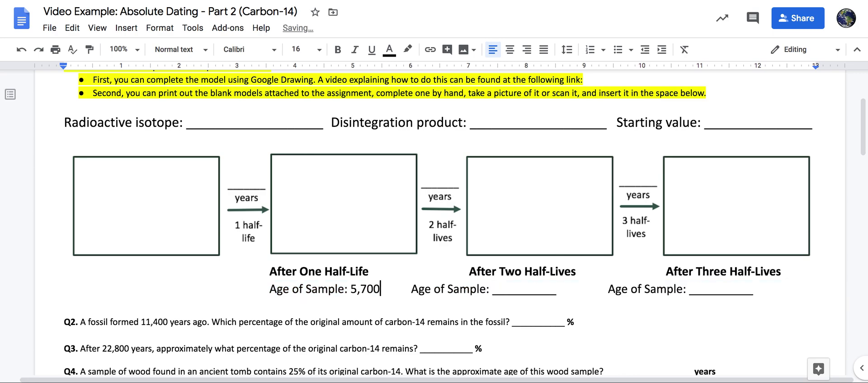
key("ctrl+z")
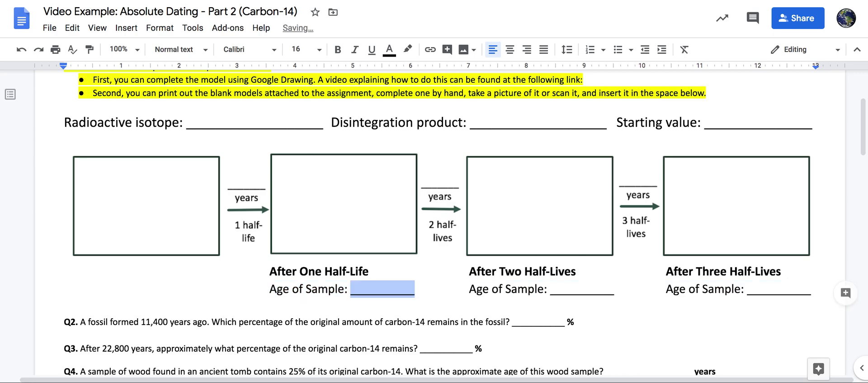
left_click(380, 290)
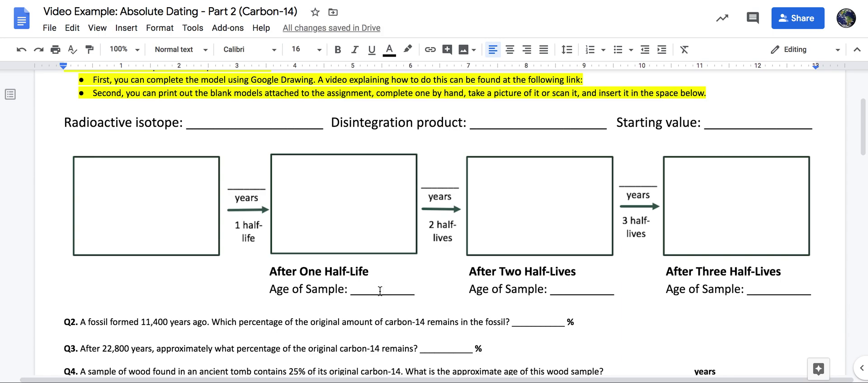
- Copy the blank half-life model image from the document into a new drawing
left_click(355, 235)
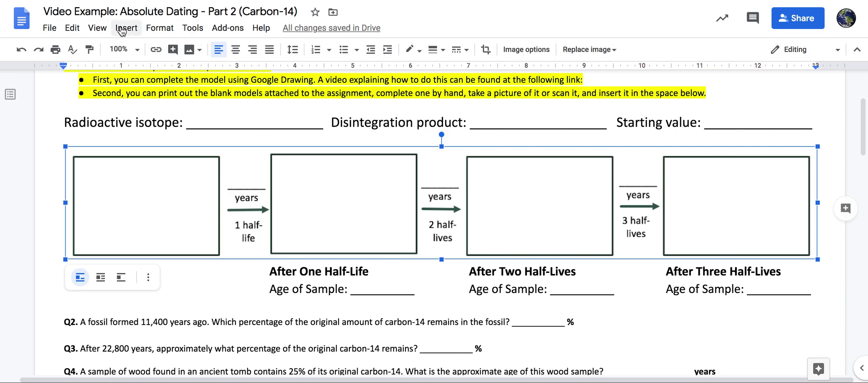
left_click(123, 30)
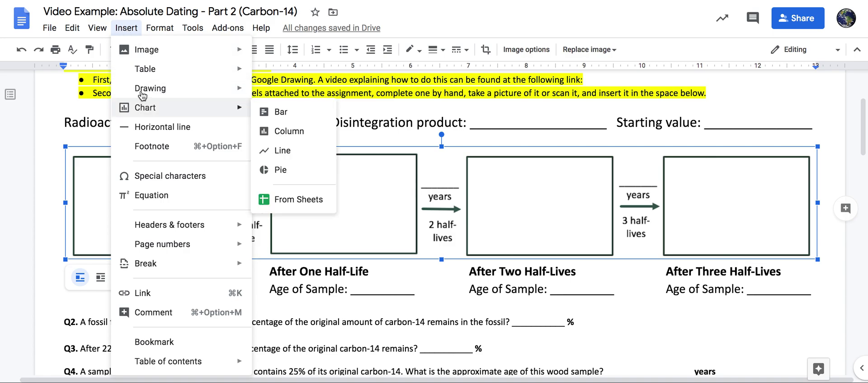
mouse_move(141, 95)
left_click(271, 92)
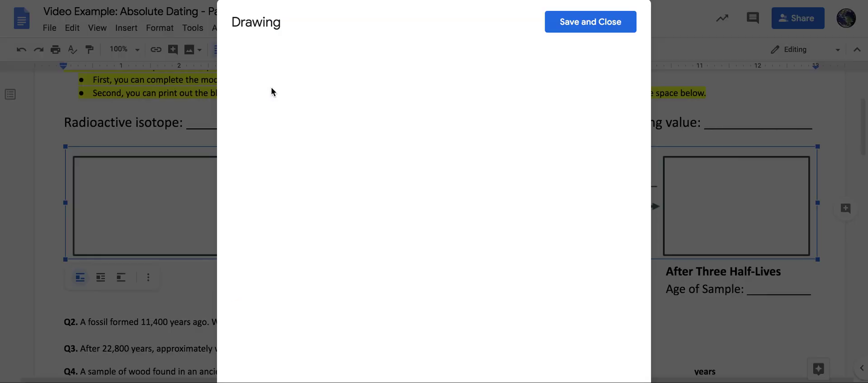
key("ctrl+v")
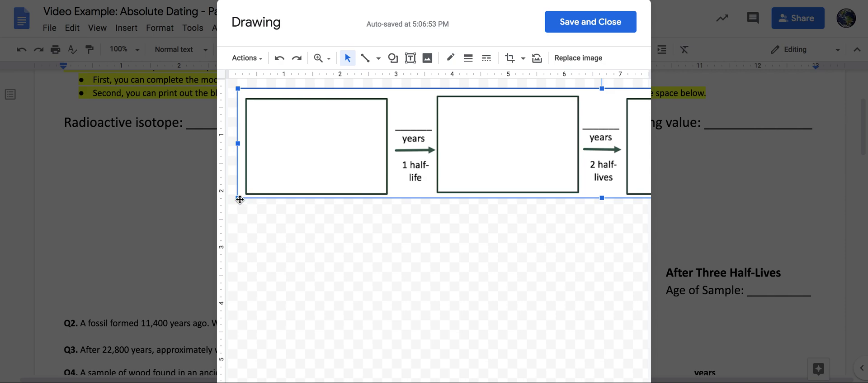
- Shrink and reposition the pasted model image so all four boxes fit within the drawing canvas
left_click_drag(236, 198, 462, 163)
left_click_drag(507, 134, 278, 151)
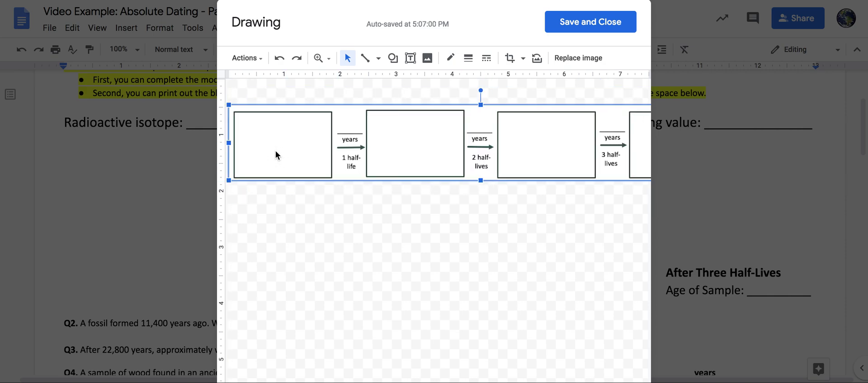
left_click_drag(234, 183, 253, 176)
left_click_drag(310, 155, 296, 154)
left_click_drag(237, 176, 264, 157)
left_click(294, 205)
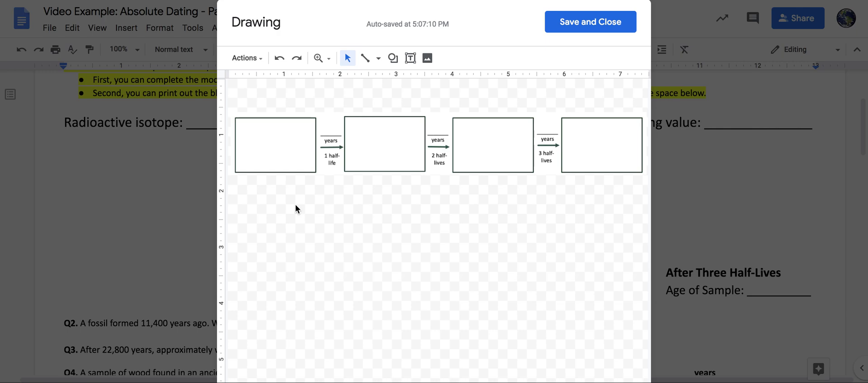
- Add a text box reading "100% C-14" inside the model's first box
left_click(411, 58)
left_click_drag(242, 127, 314, 166)
type("100")
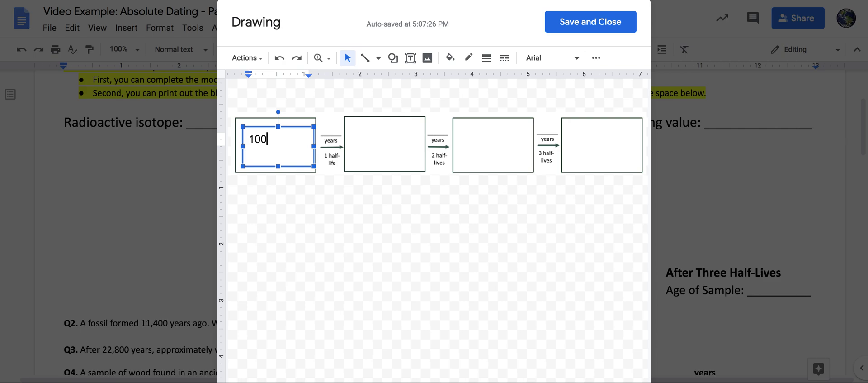
type("% C-14")
left_click(333, 236)
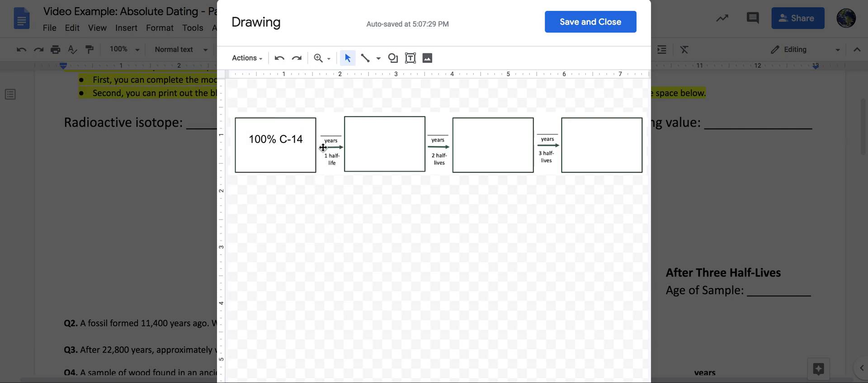
- Add a text box reading "5,700" at the first years blank and set its font size to 10
left_click(411, 58)
left_click_drag(318, 124, 348, 135)
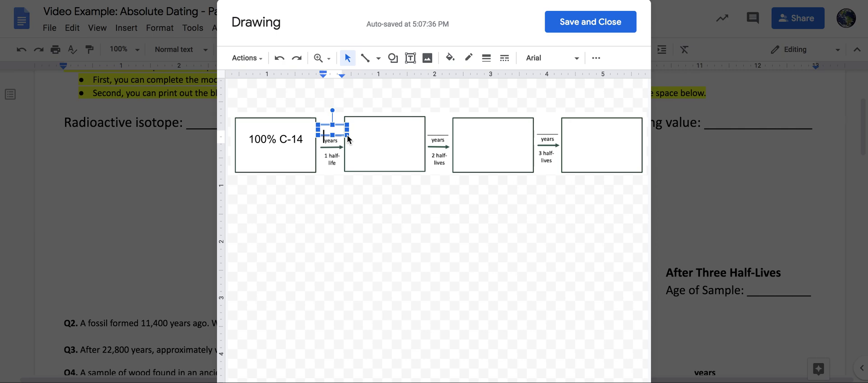
type("5,700")
double_click(333, 149)
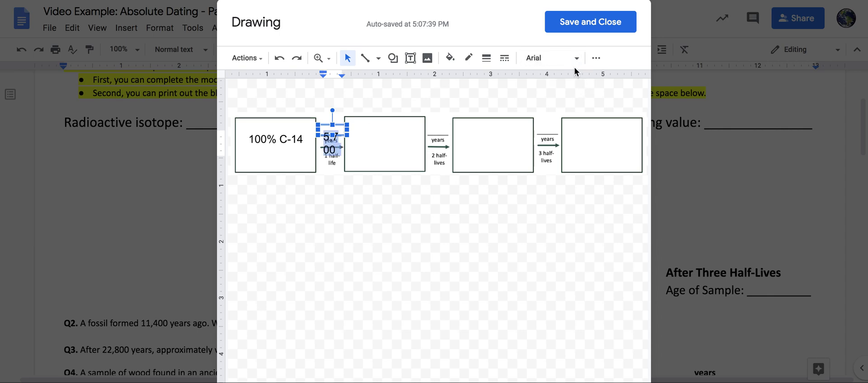
left_click(597, 58)
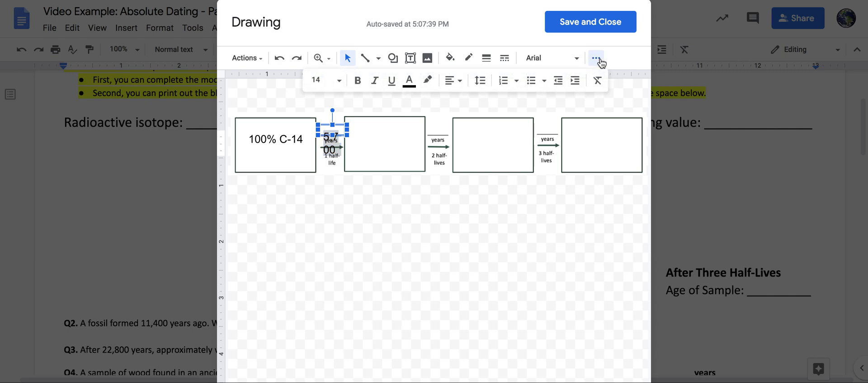
left_click(339, 81)
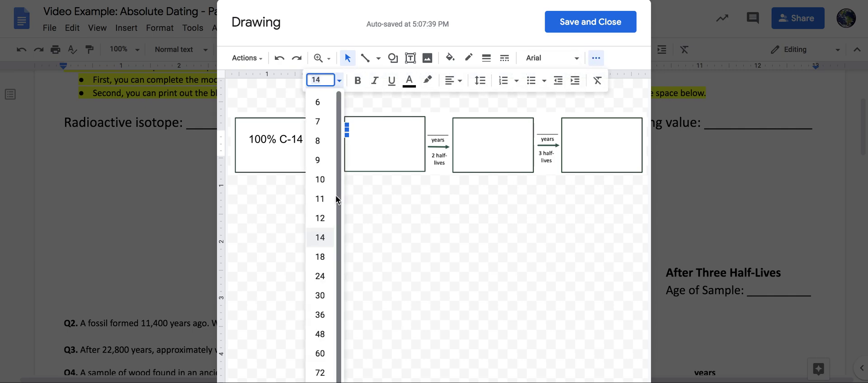
left_click(322, 179)
left_click(353, 220)
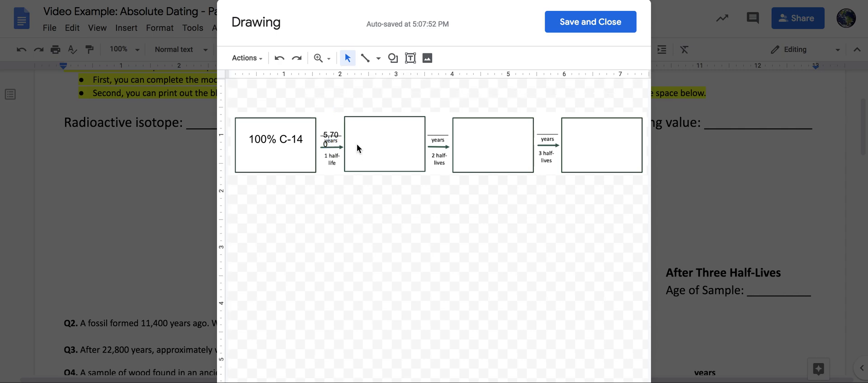
- Widen the 5,700 text box and place it just above the first years line so it fits on one line
left_click(333, 135)
mouse_move(344, 136)
left_mouse_down()
mouse_move(358, 137)
mouse_move(344, 123)
left_mouse_up()
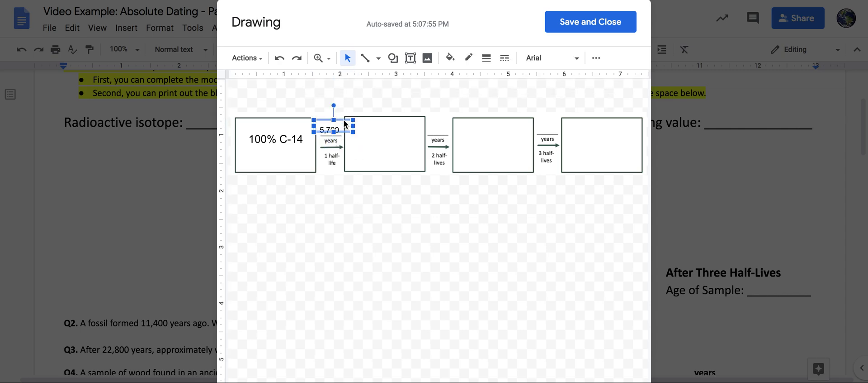
left_click(405, 88)
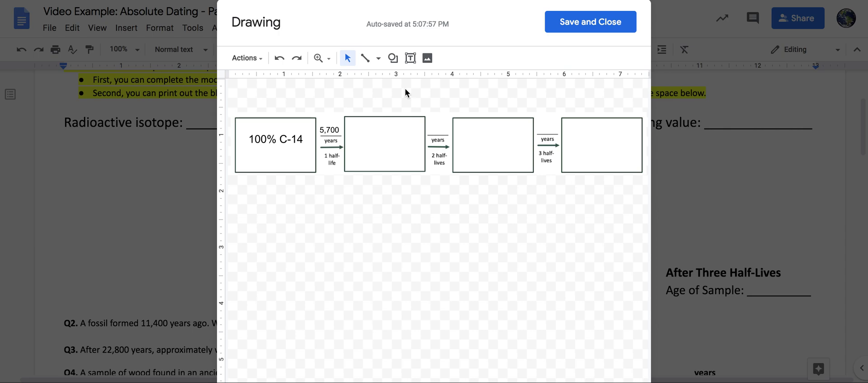
- Draw a vertical line through the middle of the second box to split it into two halves
left_click(397, 165)
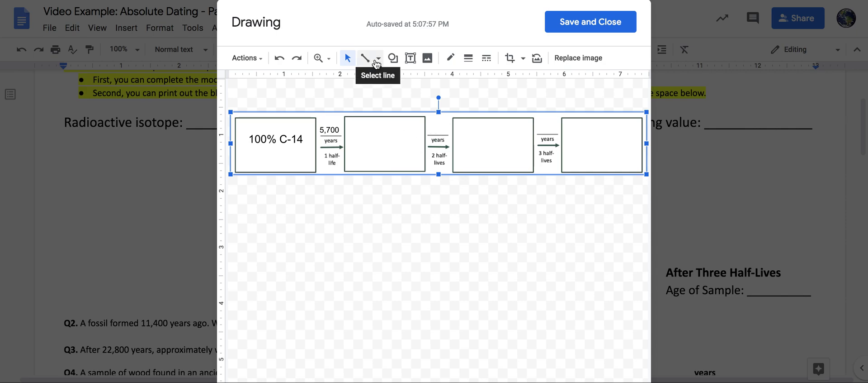
left_click(378, 61)
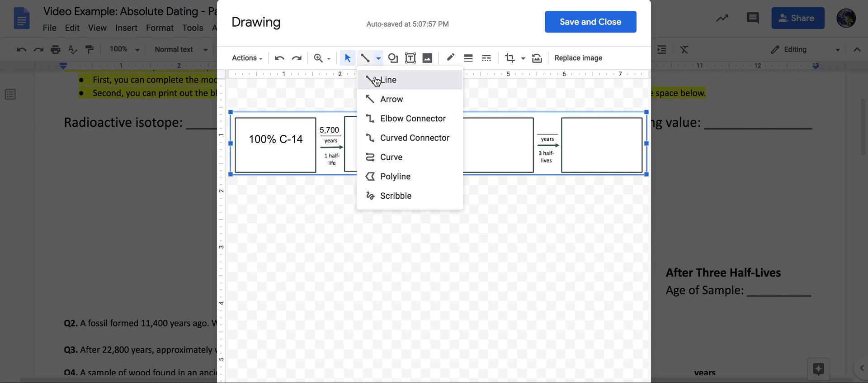
left_click(370, 80)
left_click_drag(380, 118, 382, 171)
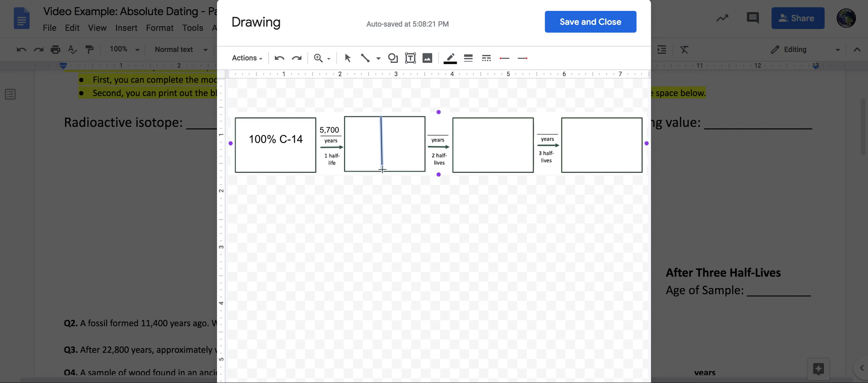
left_click_drag(379, 169, 410, 180)
left_click(398, 150)
left_click(382, 149)
left_click_drag(381, 116, 383, 116)
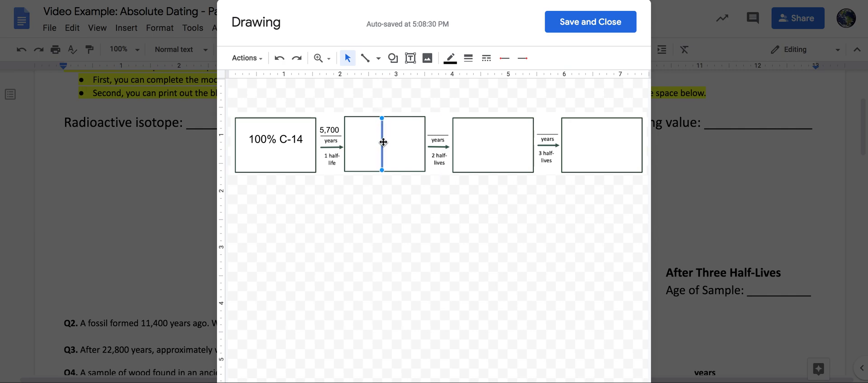
left_click_drag(384, 140, 384, 161)
left_click(392, 217)
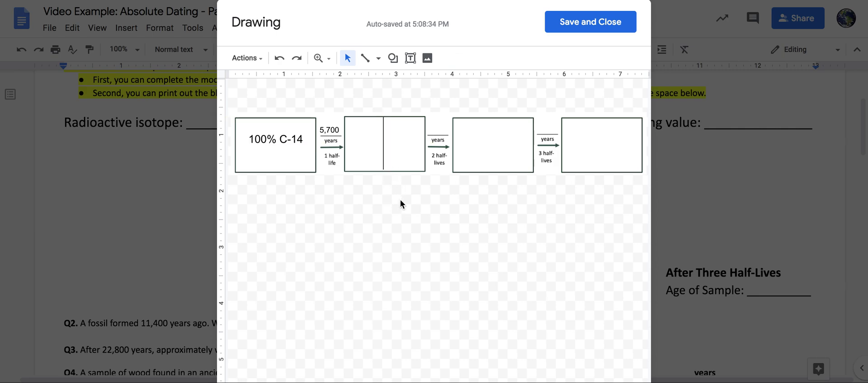
- Add a text box reading "50% C-14" in the left half of the second box, sized to fit the text
left_click(410, 58)
left_click_drag(350, 129, 378, 157)
type("50")
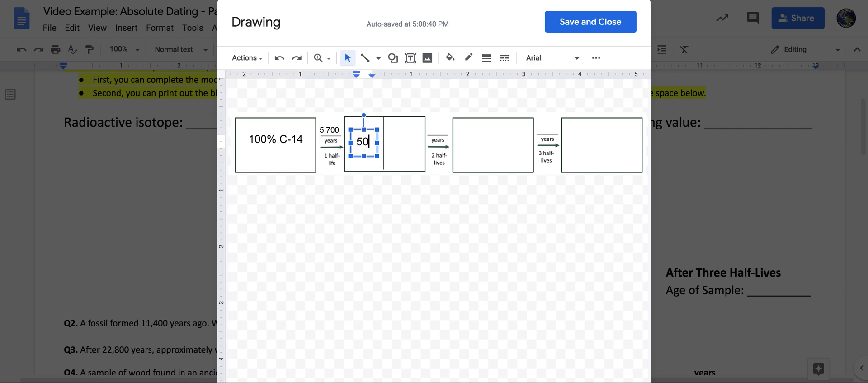
type("% C-14")
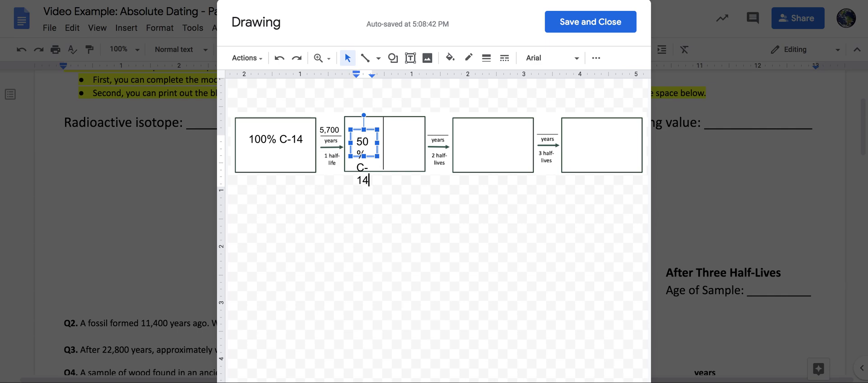
mouse_move(378, 156)
left_mouse_down()
mouse_move(388, 160)
mouse_move(378, 162)
left_mouse_up()
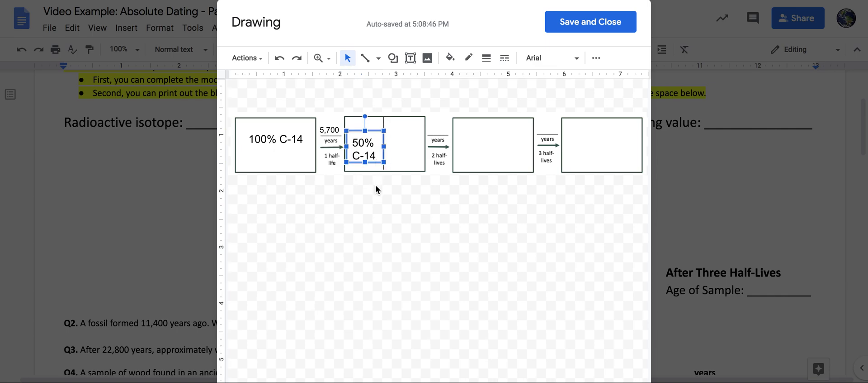
left_click(376, 188)
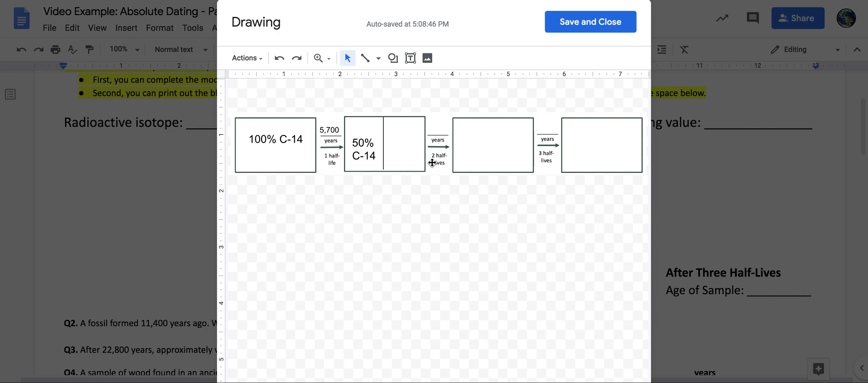
- Save and close the drawing, and enlarge it in the document to nearly the full text width
left_click(598, 29)
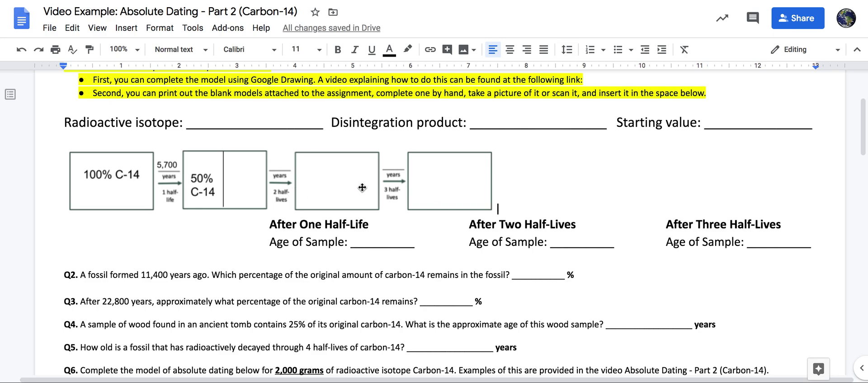
left_click(417, 183)
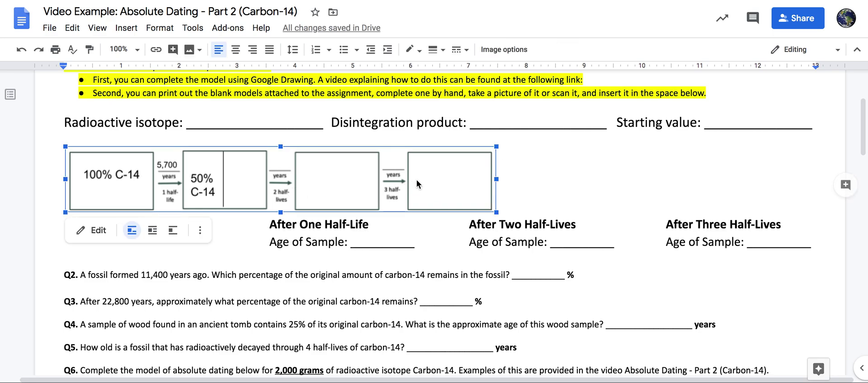
left_click_drag(497, 211, 803, 257)
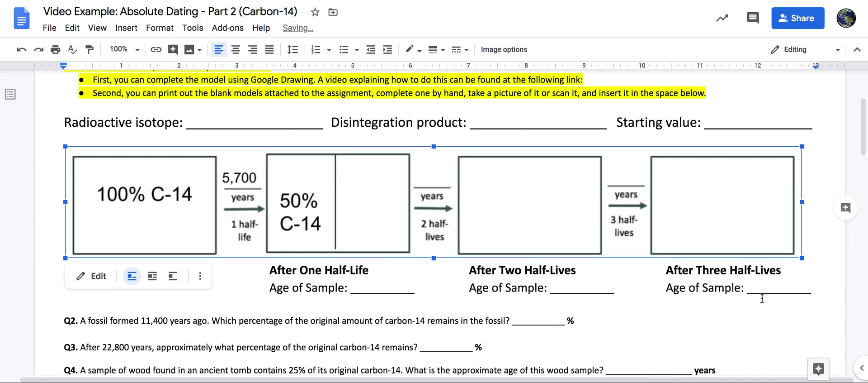